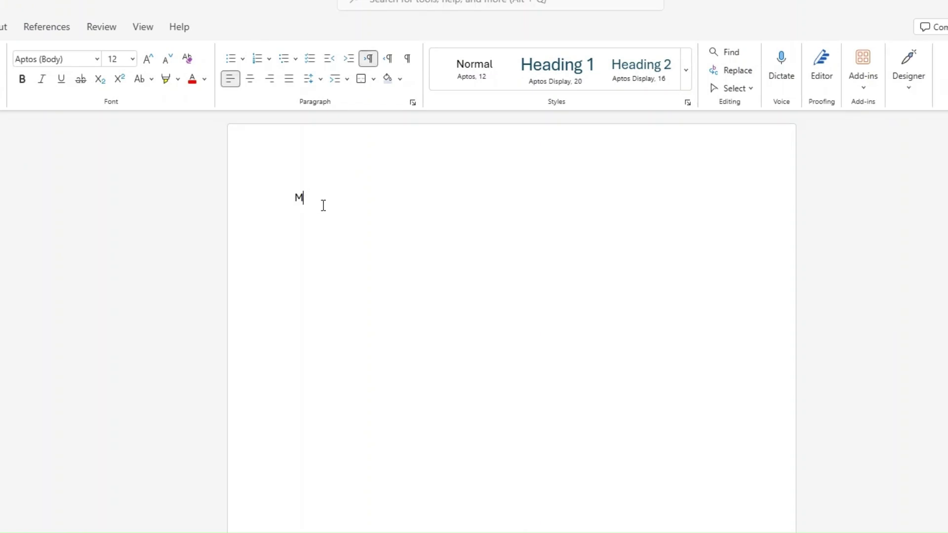
- Type 'My new document' on the blank page's first line, fixing the typo, and select the line
text(y new)
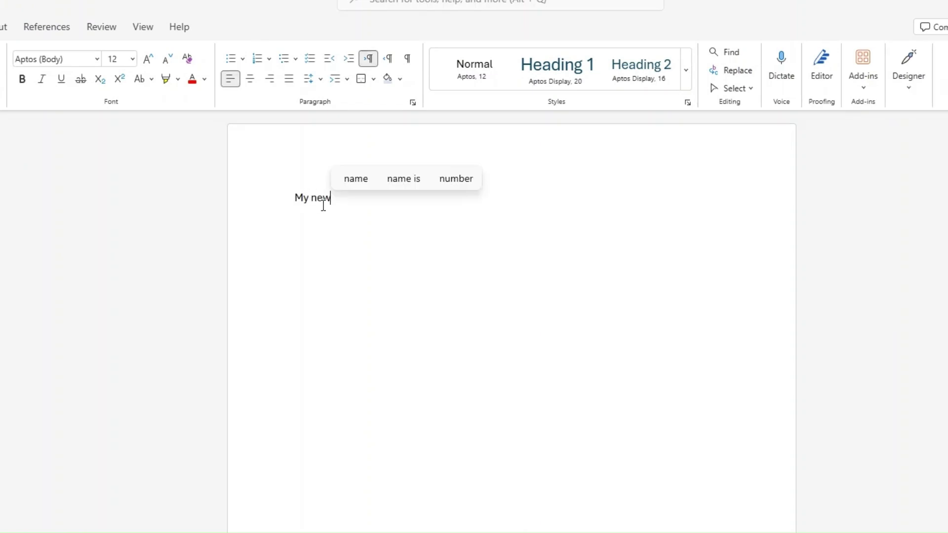
text( docm)
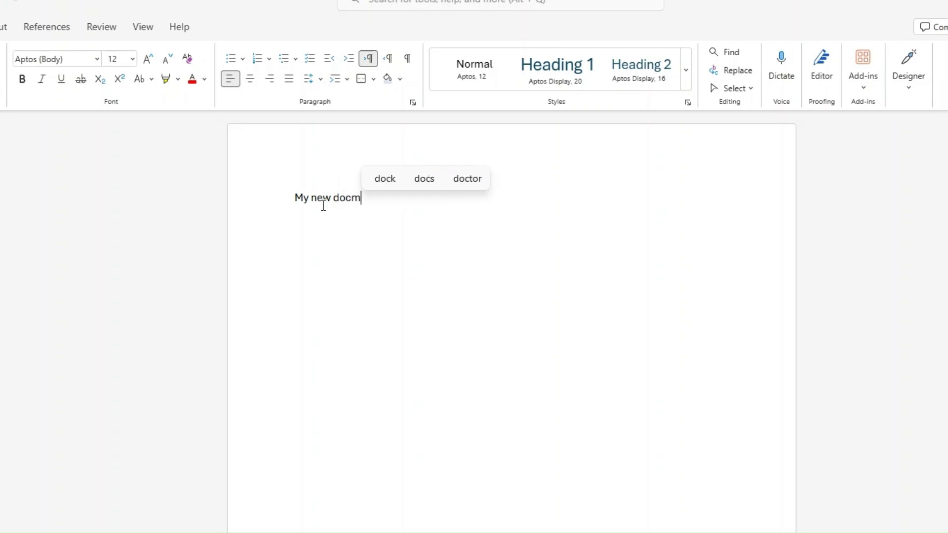
key(BackSpace)
text(ument)
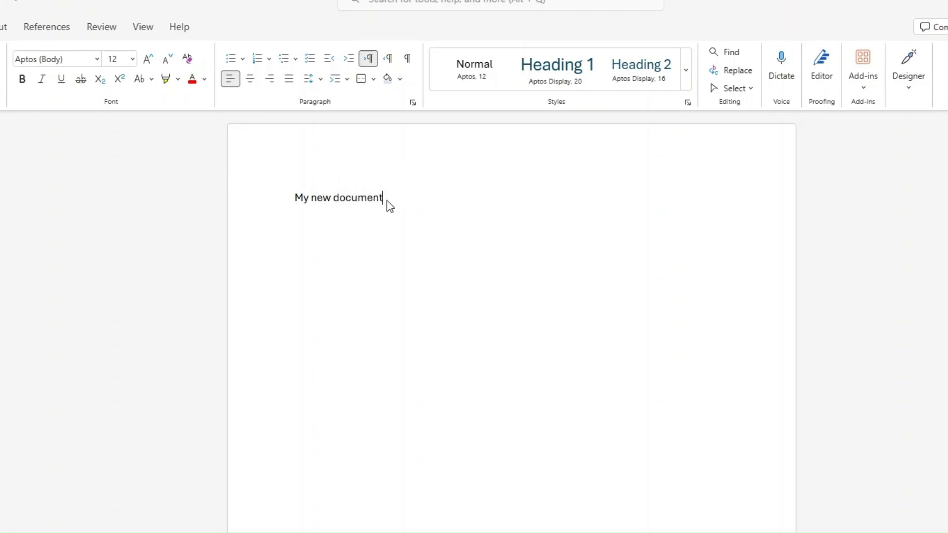
triple_click(349, 206)
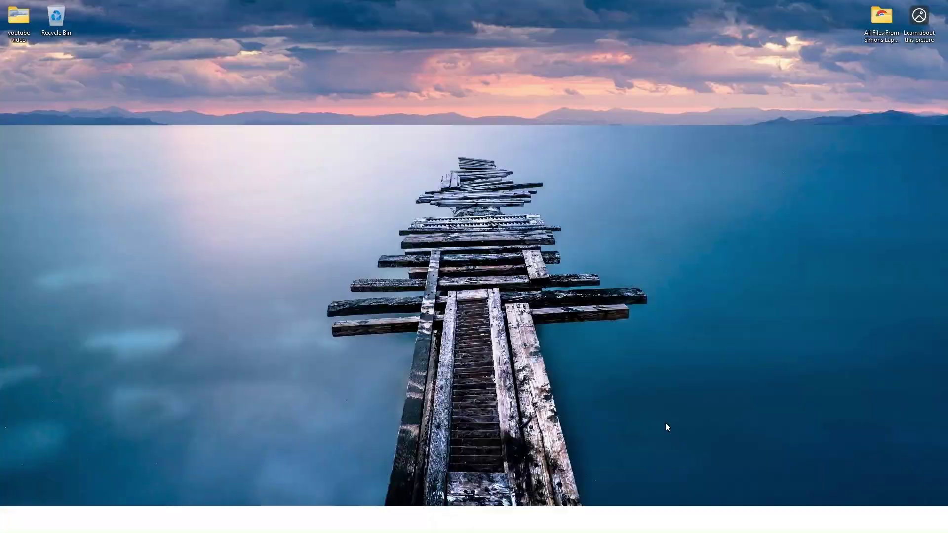
- Open the Microsoft 365 site and start the free Microsoft 365 sign-up
key(ctrl+shift+alt+super)
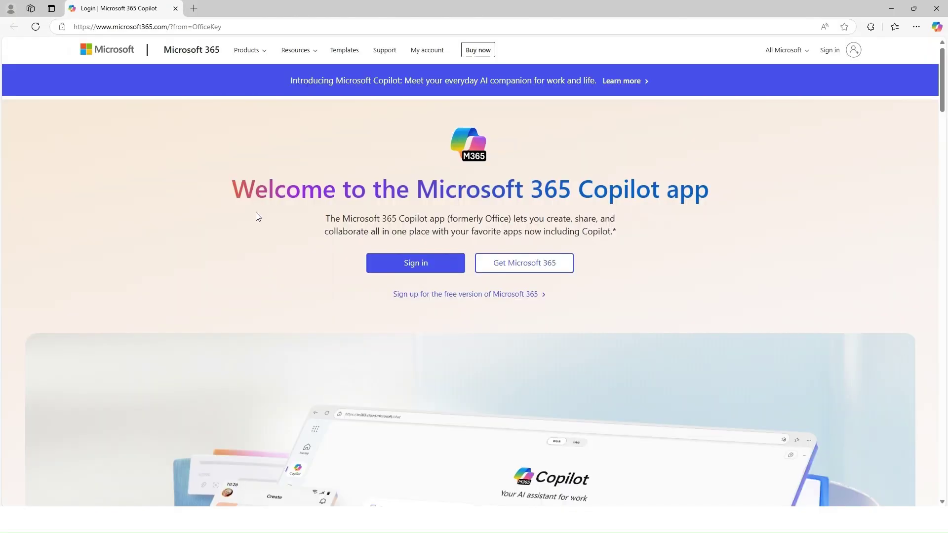
drag(231, 189, 721, 187)
click(724, 252)
click(481, 300)
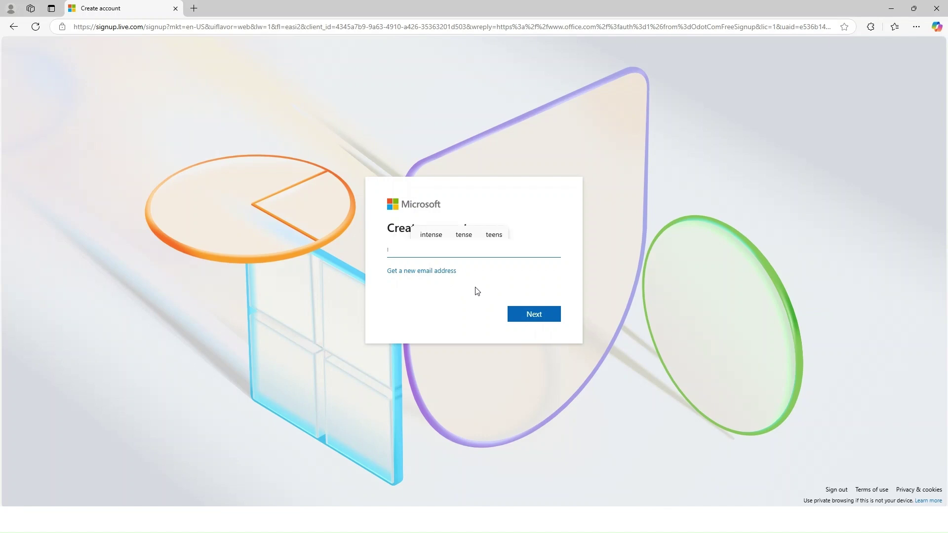
- Submit the email address, then enter and submit a password for the new account
click(532, 317)
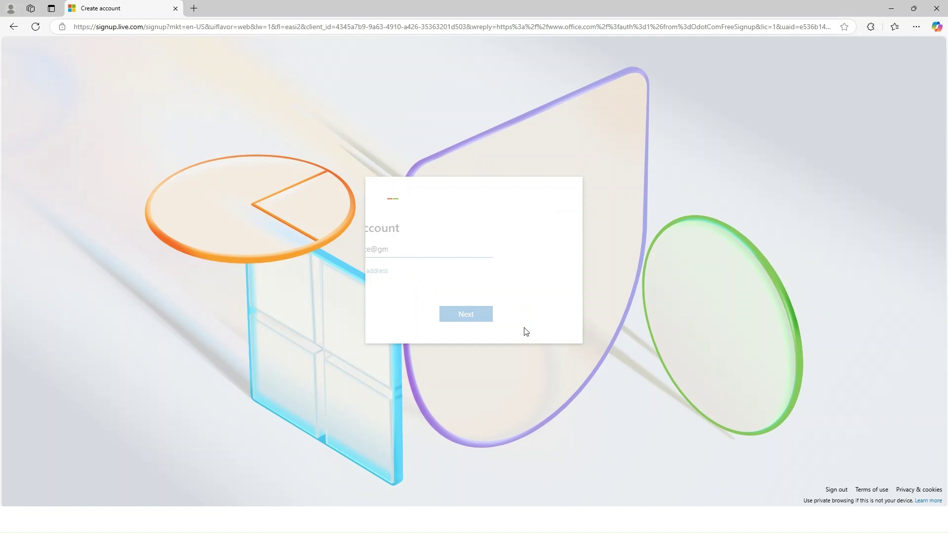
click(415, 282)
text(•••)
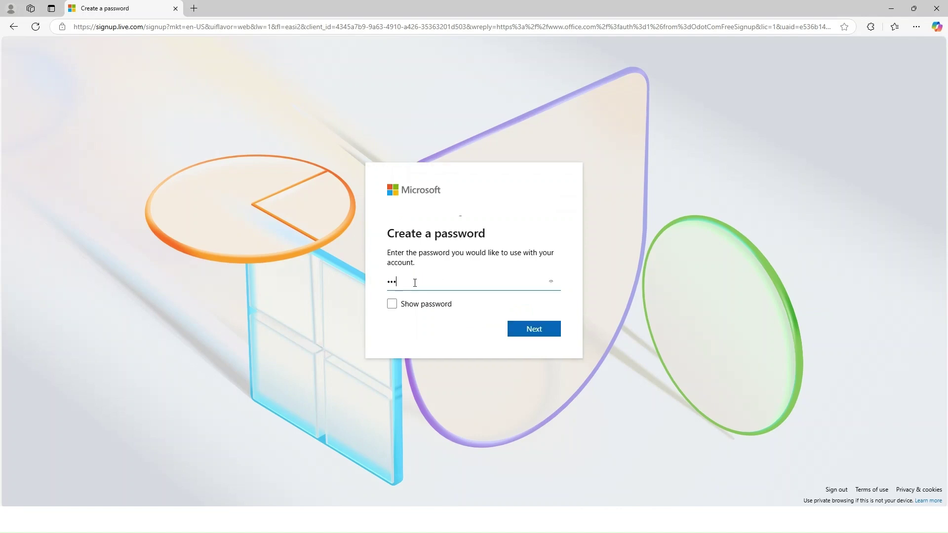
text(•••••••••)
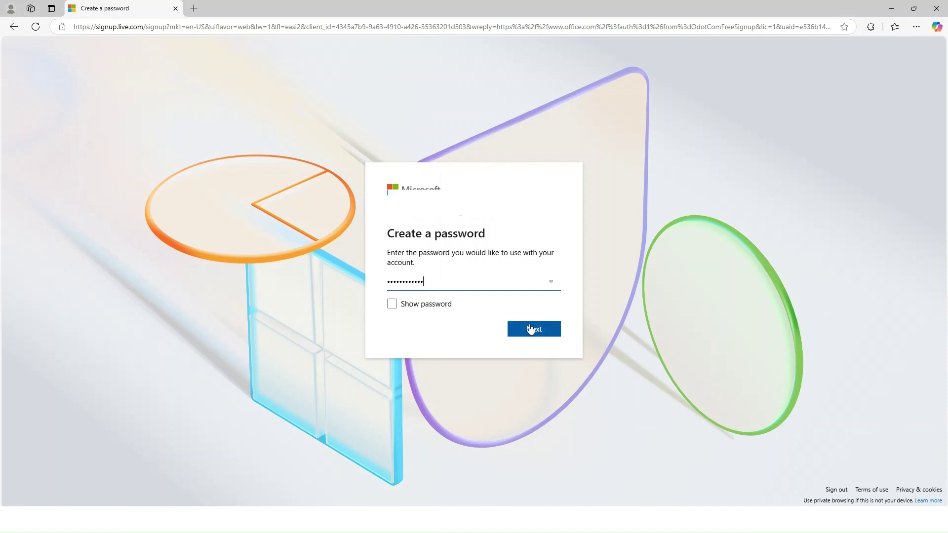
click(530, 329)
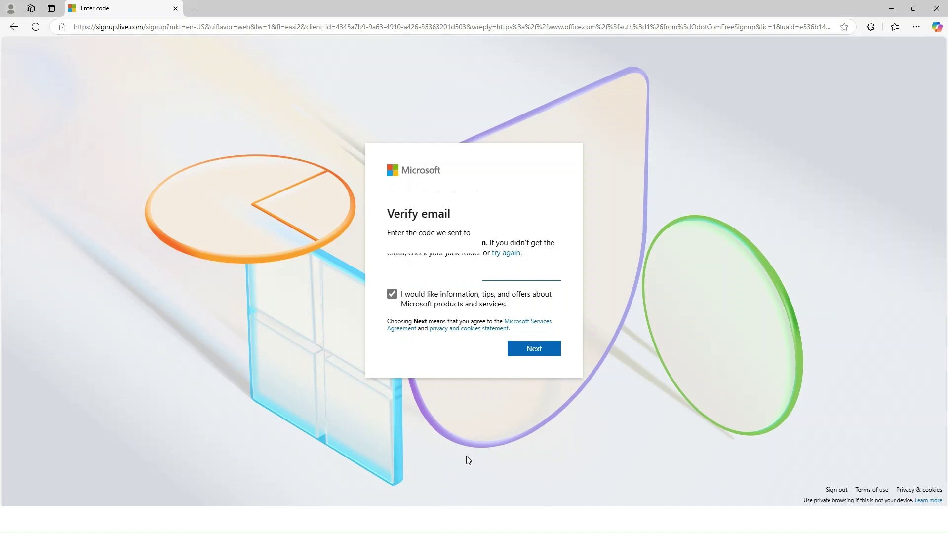
- Submit the emailed verification code on the Verify email page
click(542, 352)
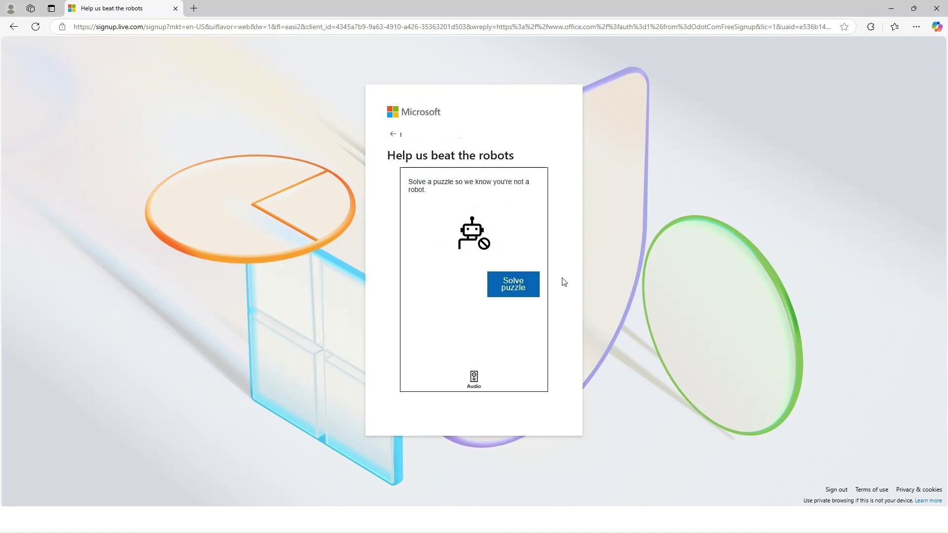
- Rotate the puzzle's forklift to match the hand's direction and submit the answer
click(520, 291)
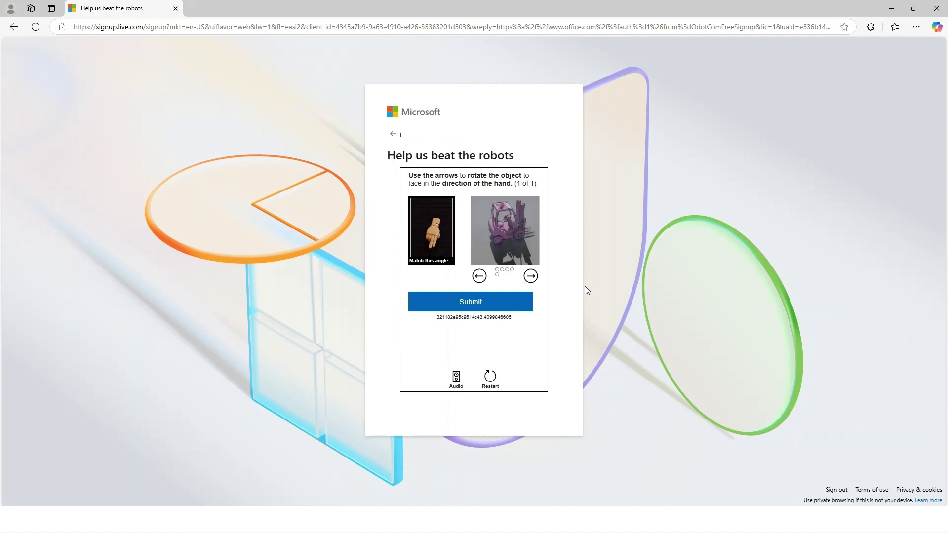
click(479, 277)
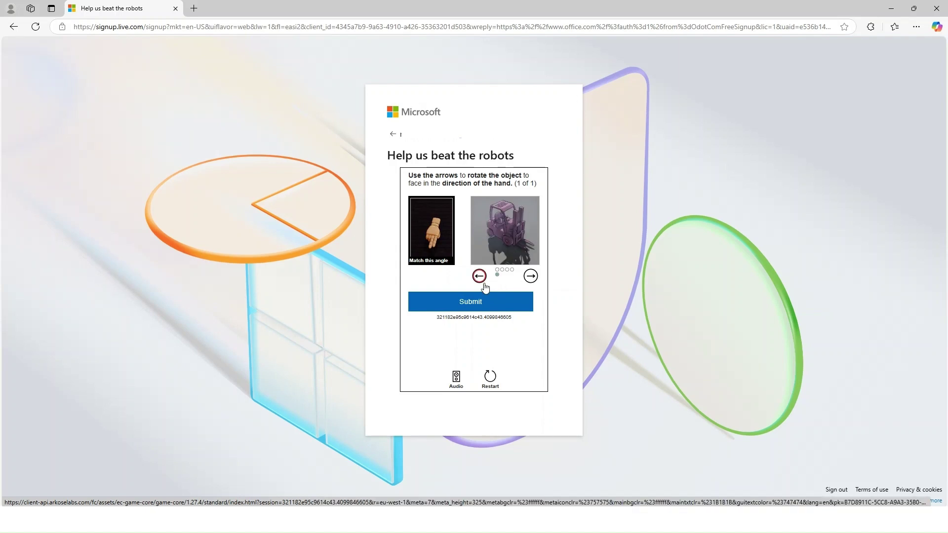
click(531, 278)
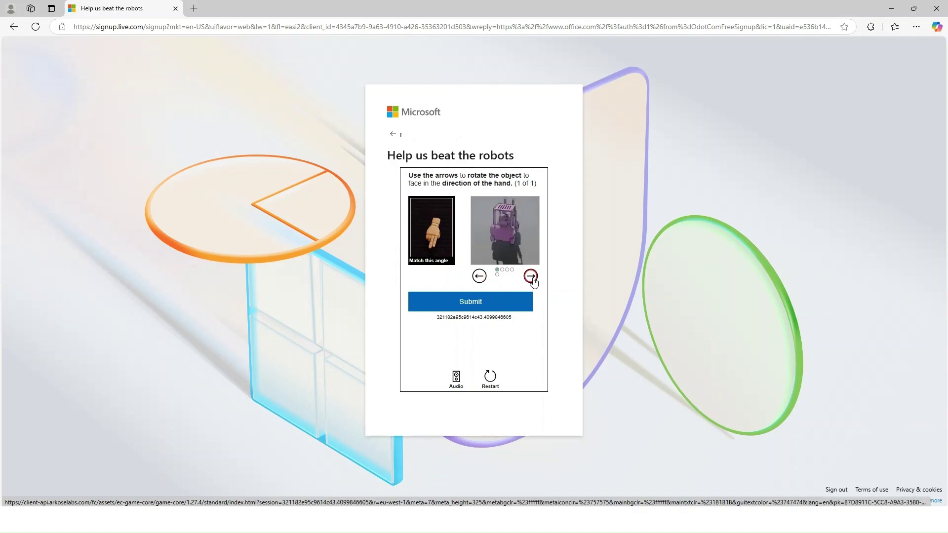
click(531, 278)
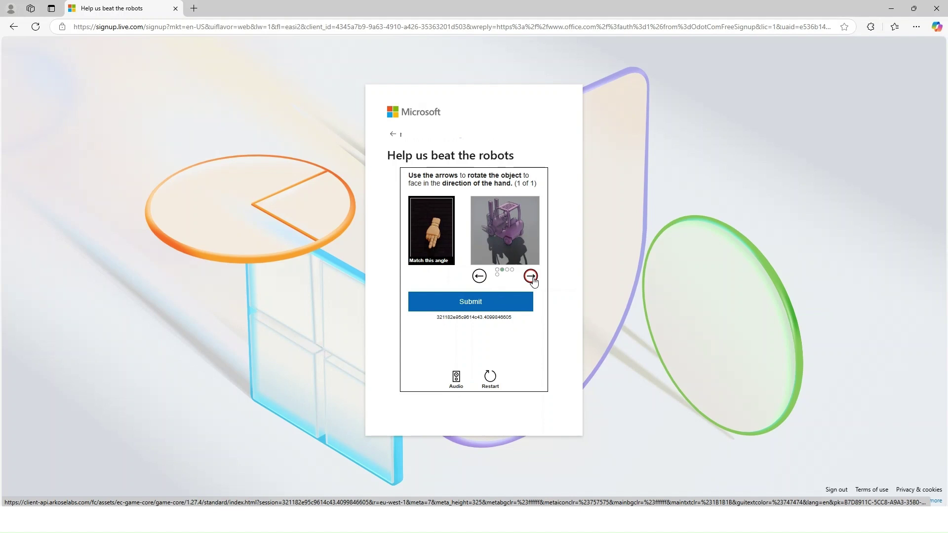
click(531, 277)
click(531, 278)
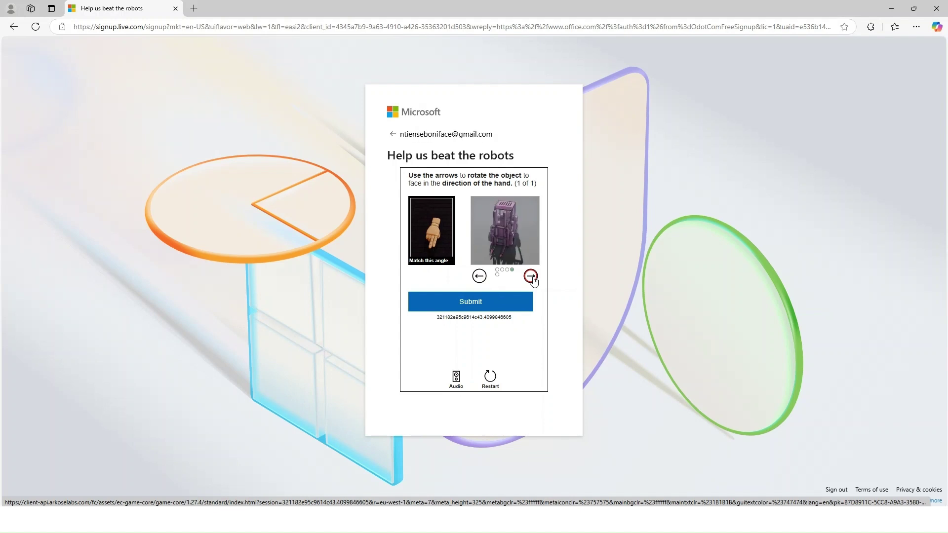
click(531, 278)
click(531, 278)
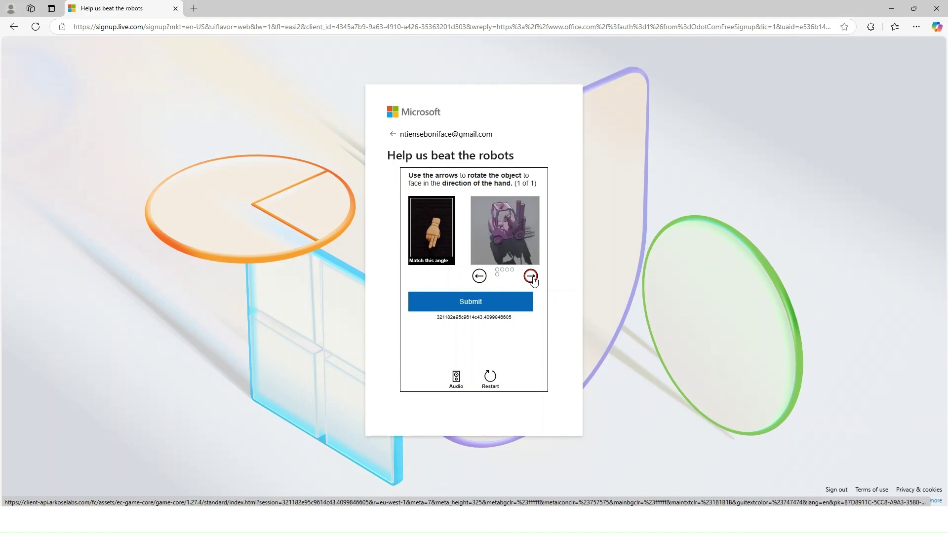
click(478, 277)
click(478, 277)
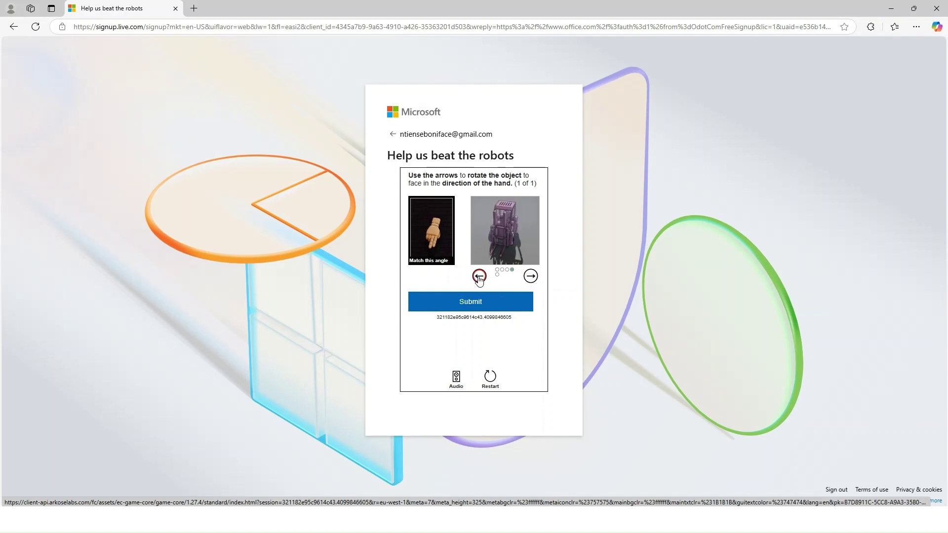
click(499, 310)
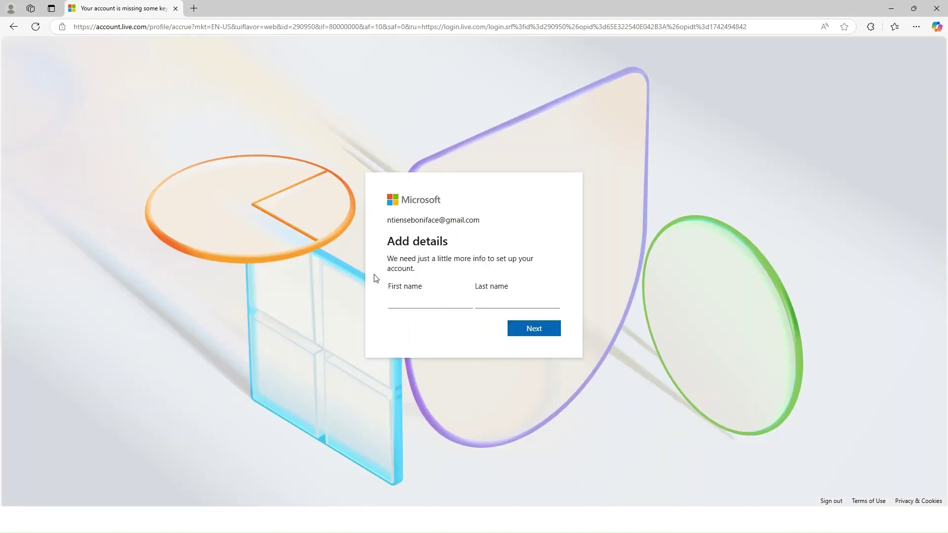
- Enter the account holder's first name and last name, then submit them
click(404, 291)
text(N)
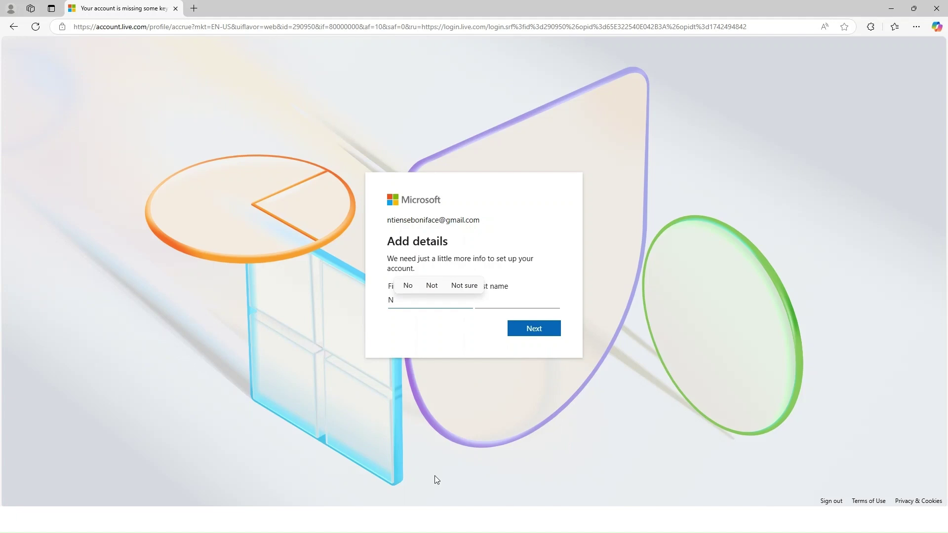
key(BackSpace)
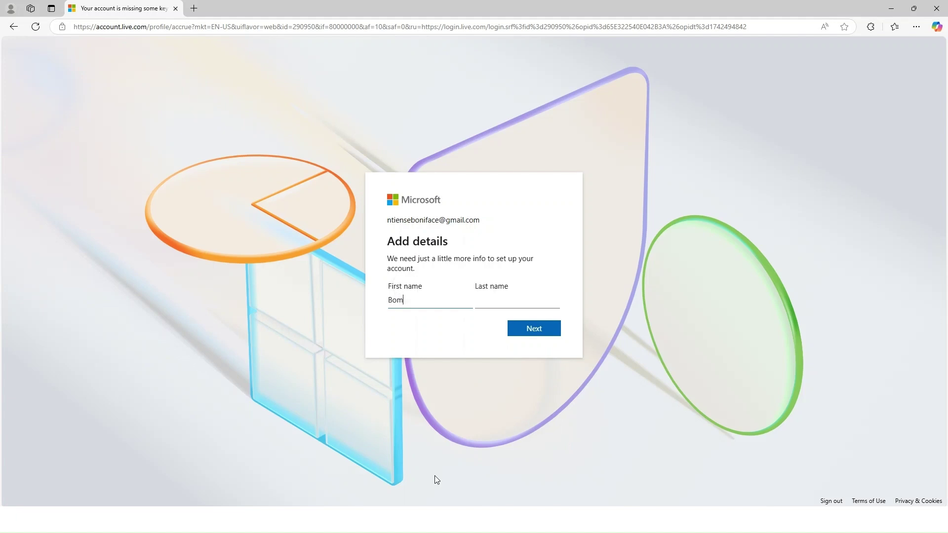
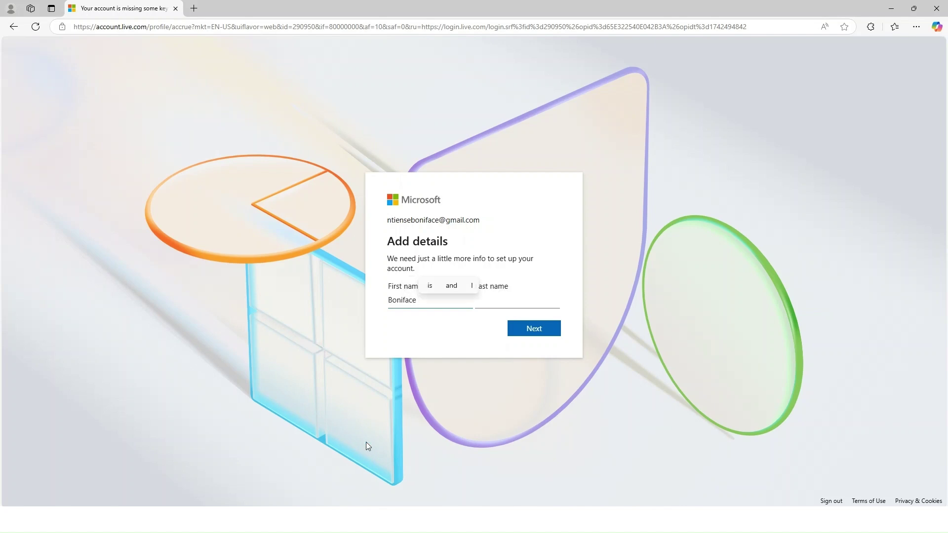
click(513, 298)
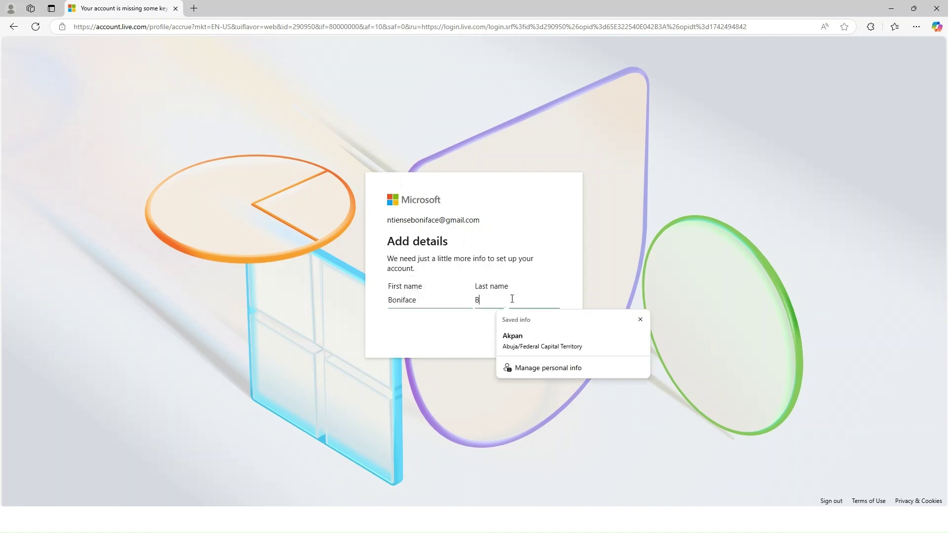
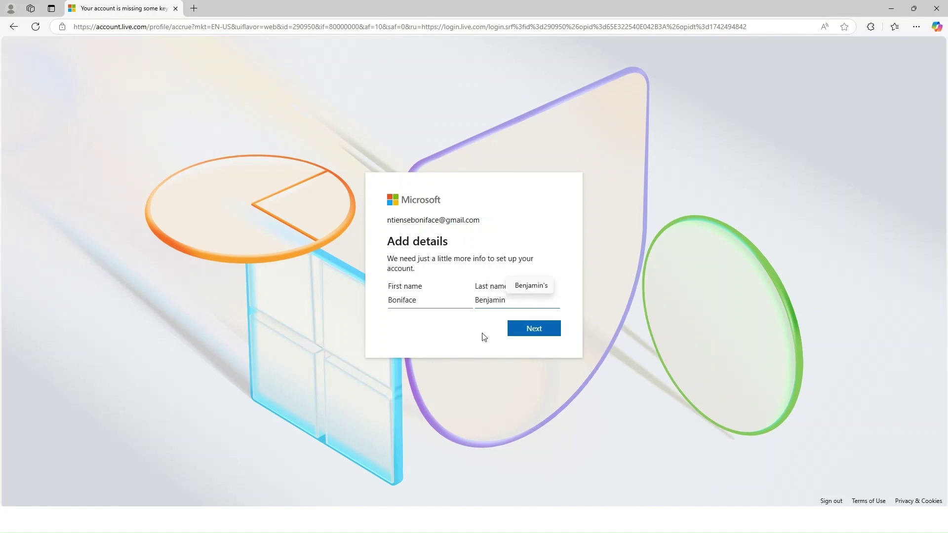
click(530, 332)
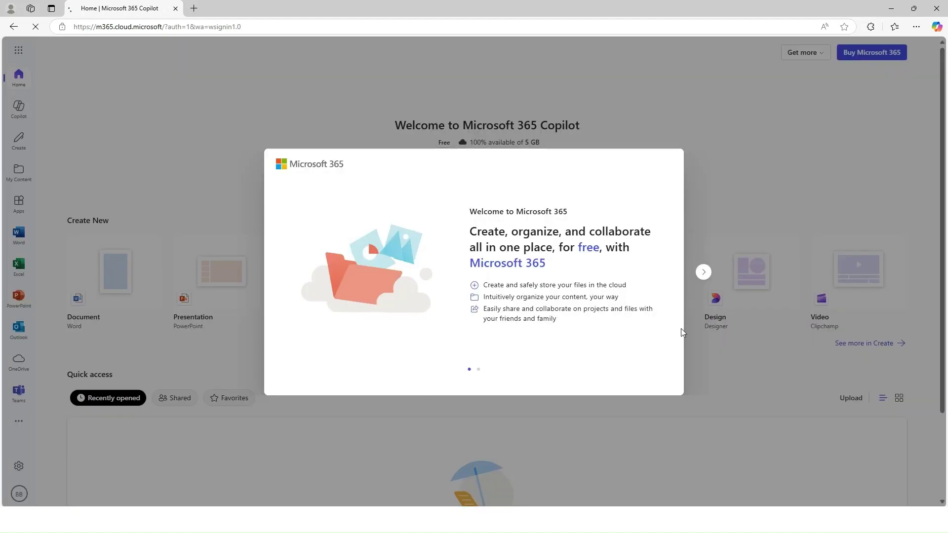
- Step through and close the welcome slides on the Microsoft 365 Copilot home page
click(705, 273)
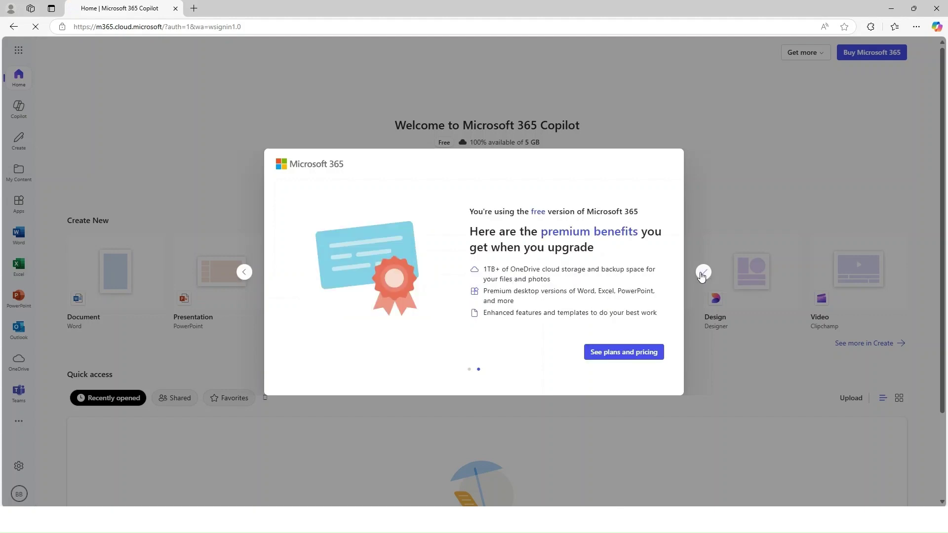
click(704, 275)
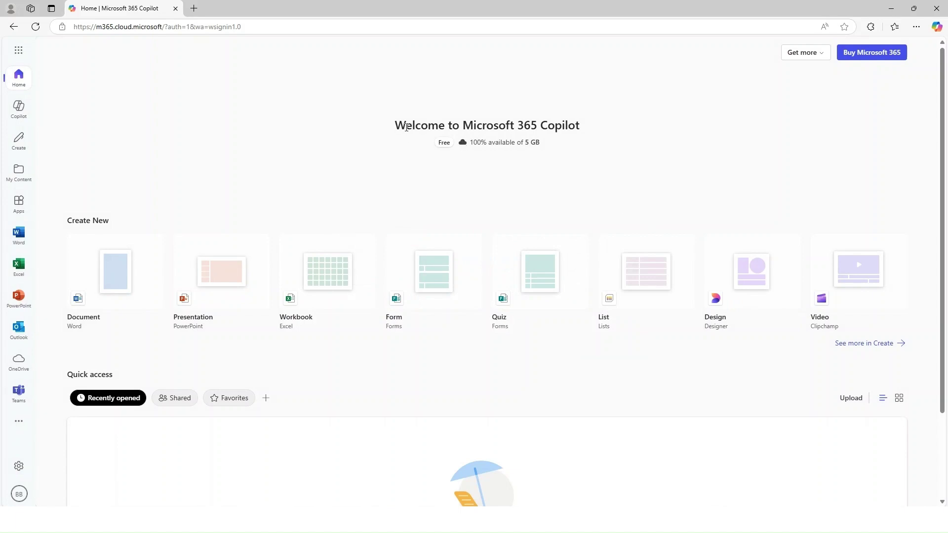
drag(397, 126, 583, 134)
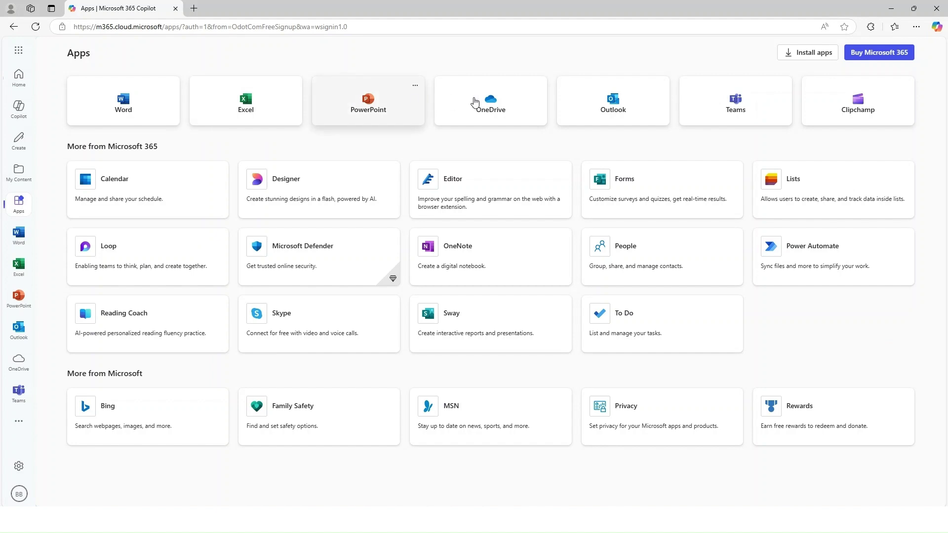
- Launch Word from the Apps page to create a new blank document
click(148, 110)
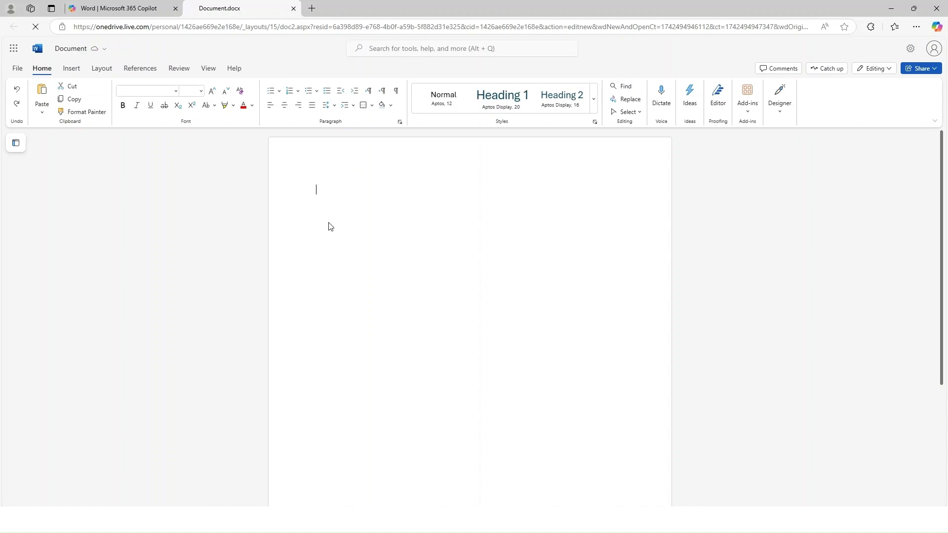
- Type 'My new document' as the first line, fixing the typo, and select it
text(M)
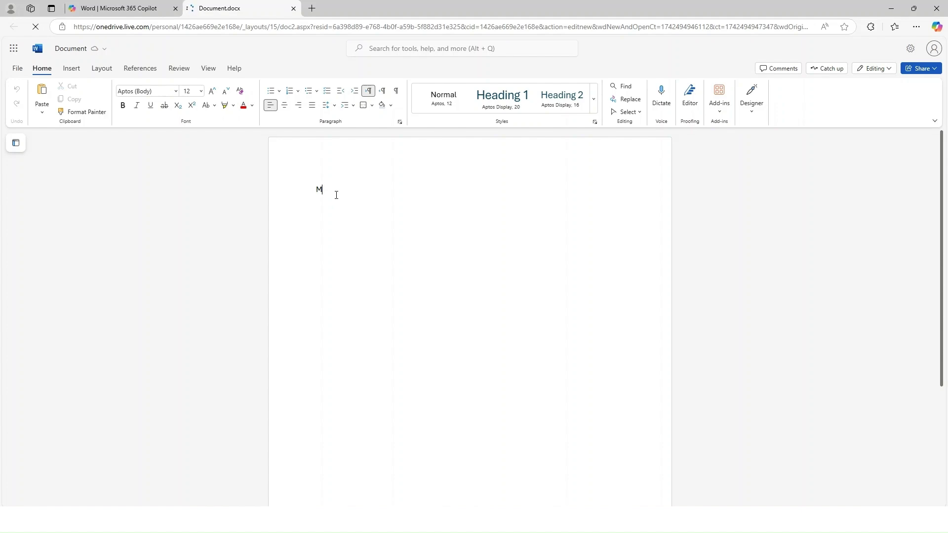
text(y new)
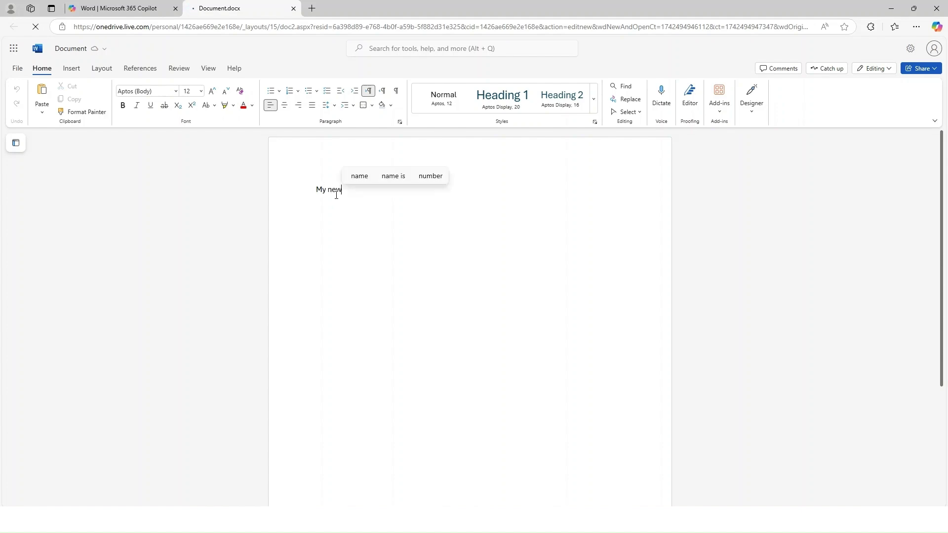
text( docm)
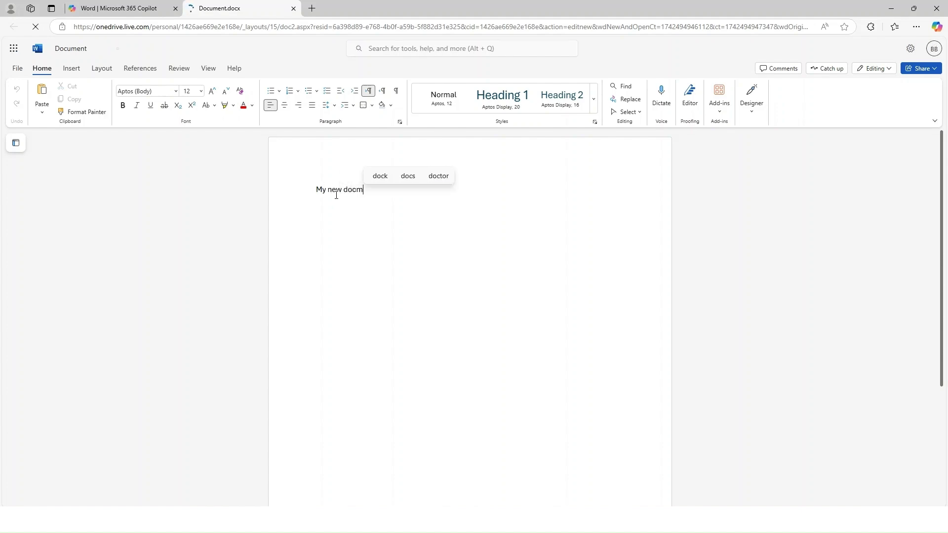
key(BackSpace)
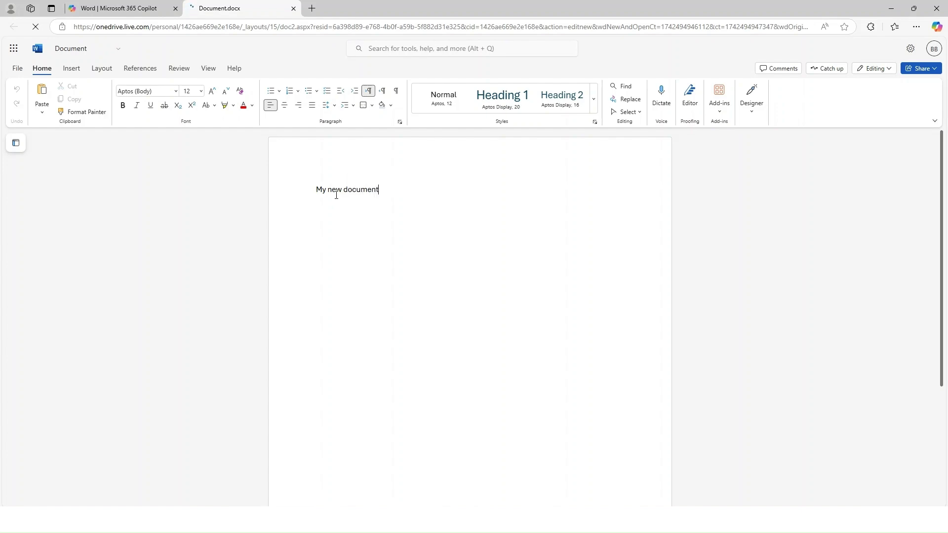
triple_click(376, 193)
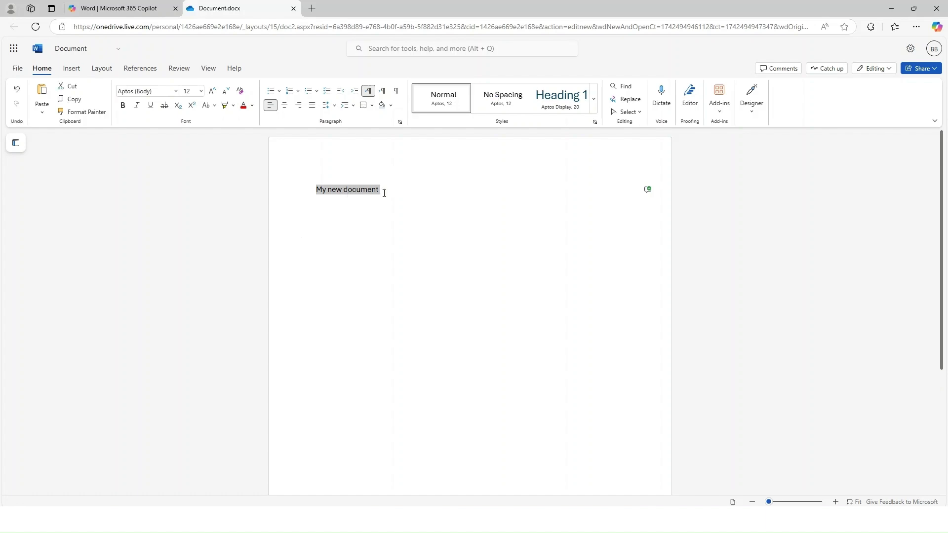
drag(387, 192, 331, 193)
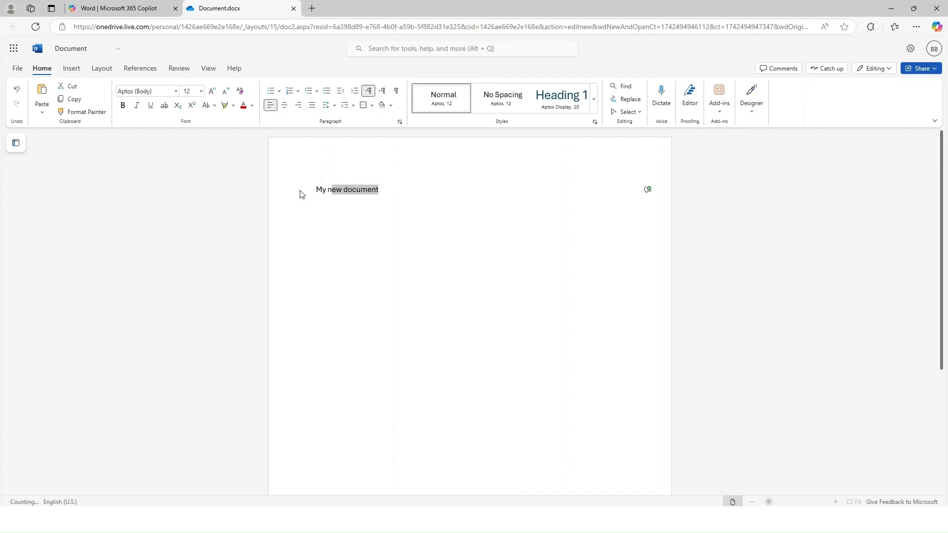
click(20, 69)
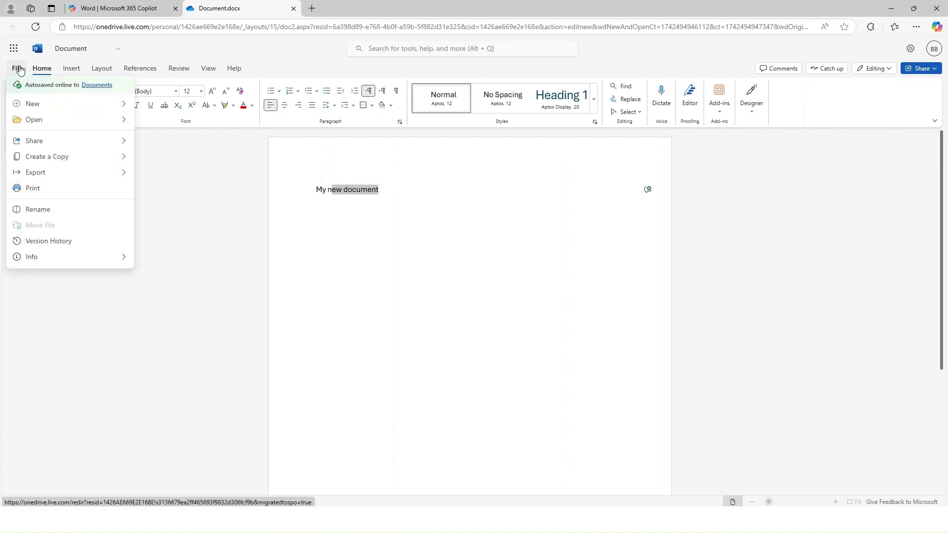
click(207, 225)
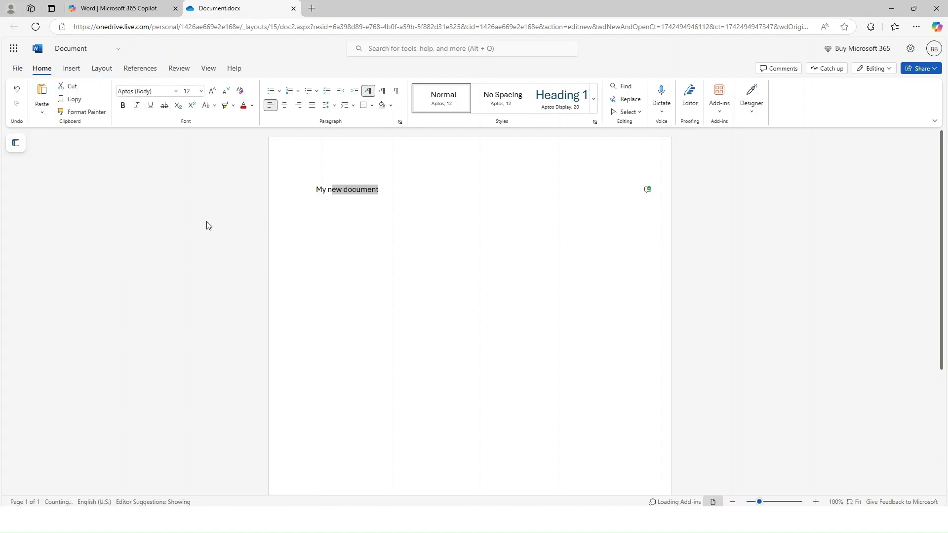
click(221, 314)
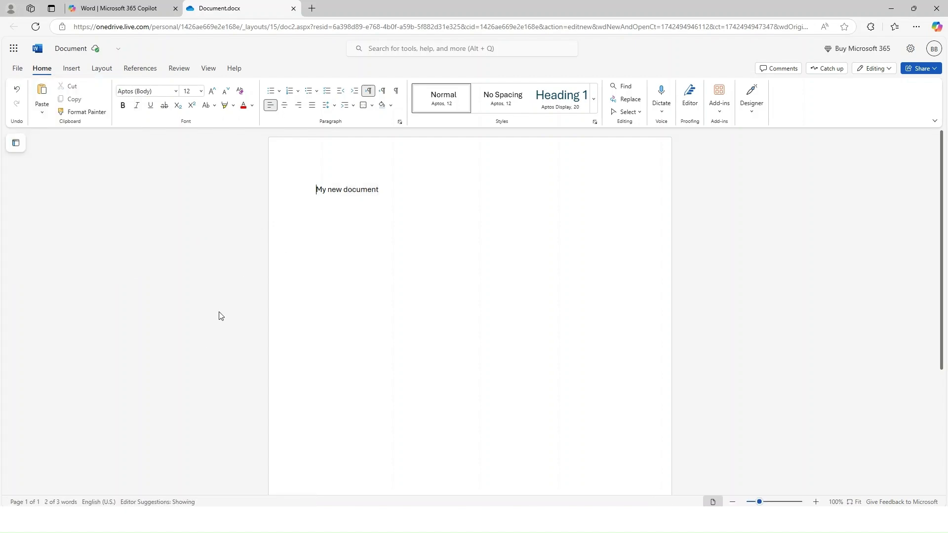